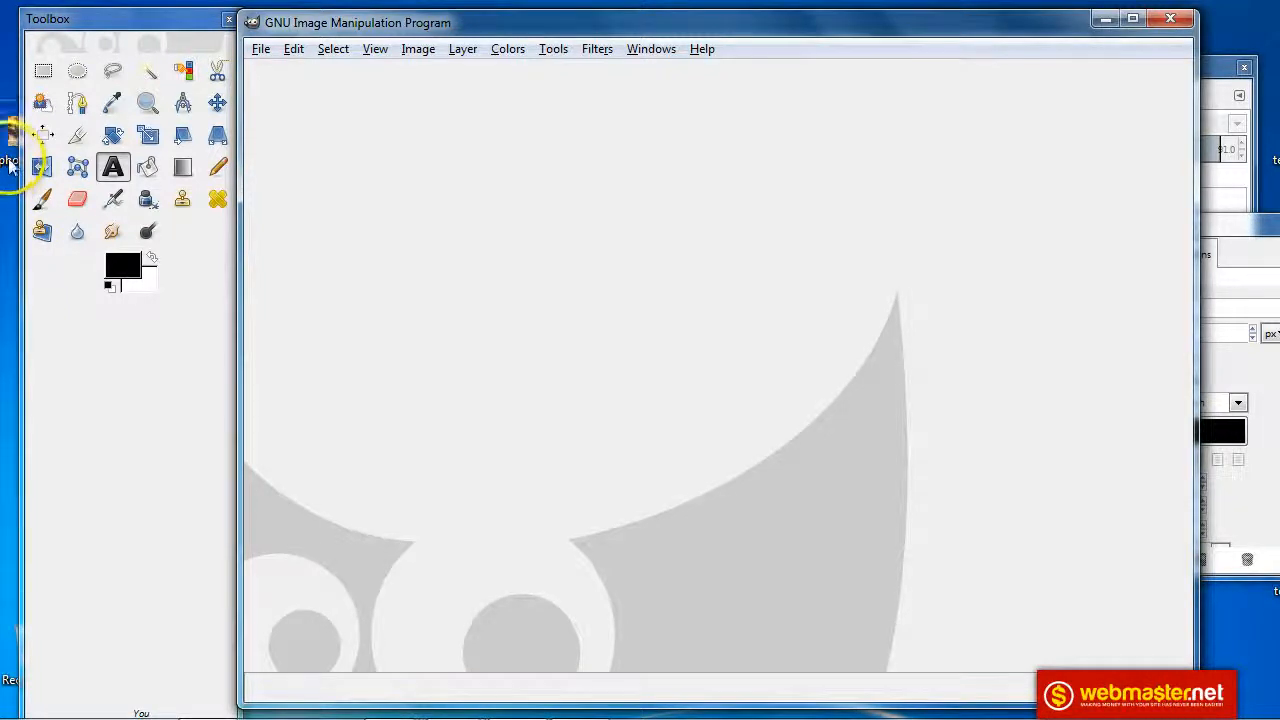
Load the 3000×2000 audio mixing-desk JPG into GIMP by dropping it onto the window
{"action": "left_click_drag", "start_coordinate": [9, 160], "coordinate": [469, 264]}
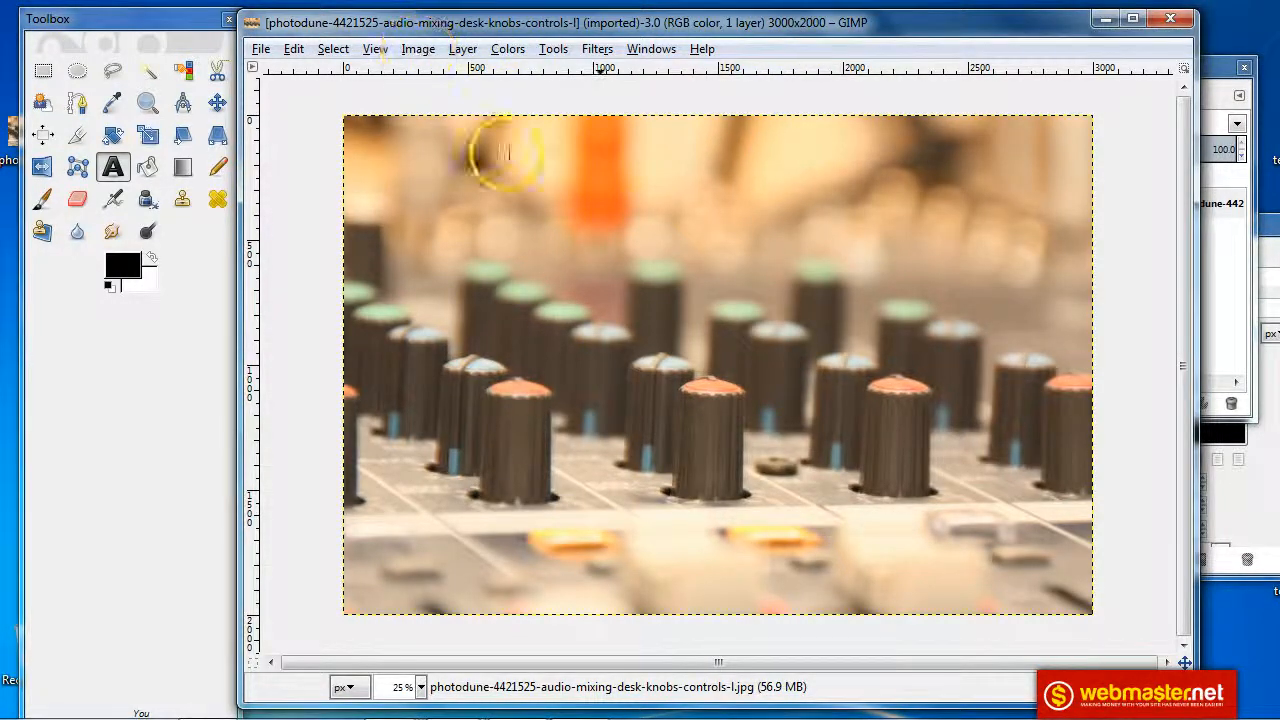
{"action": "left_click", "coordinate": [421, 52]}
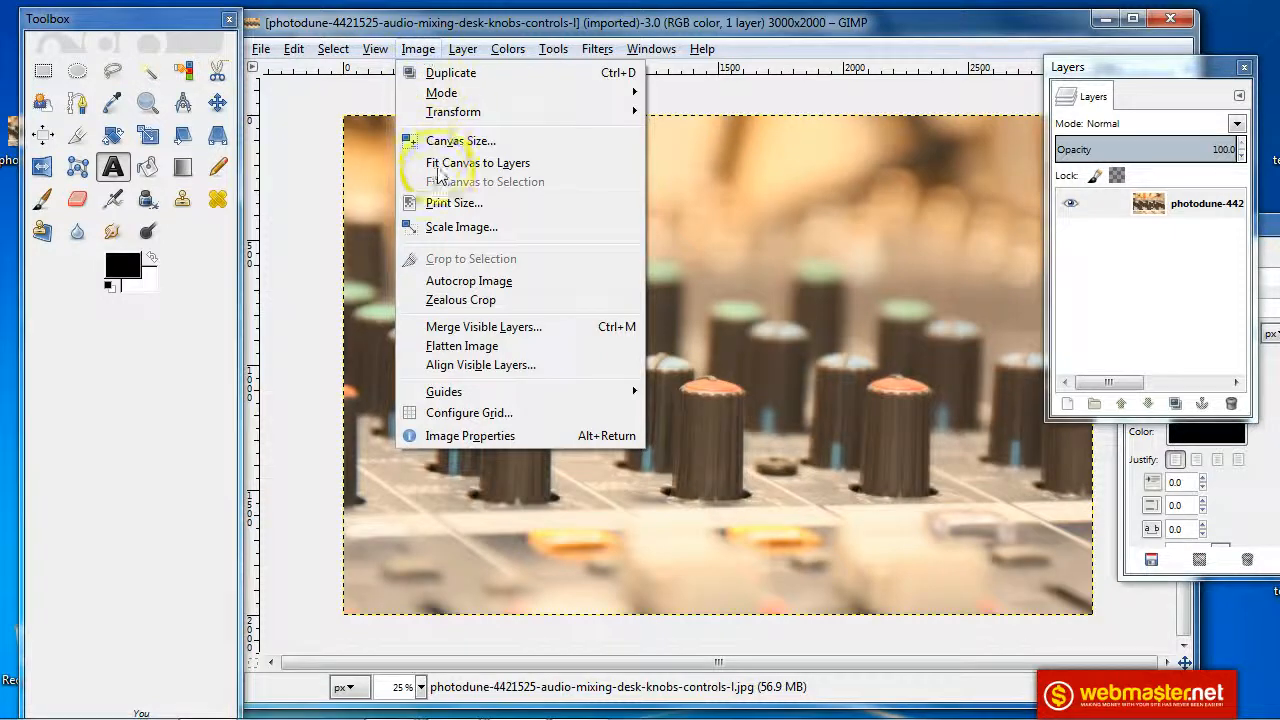
Scale the image to 500 × 333 pixels with width and height unlinked
{"action": "left_click", "coordinate": [445, 227]}
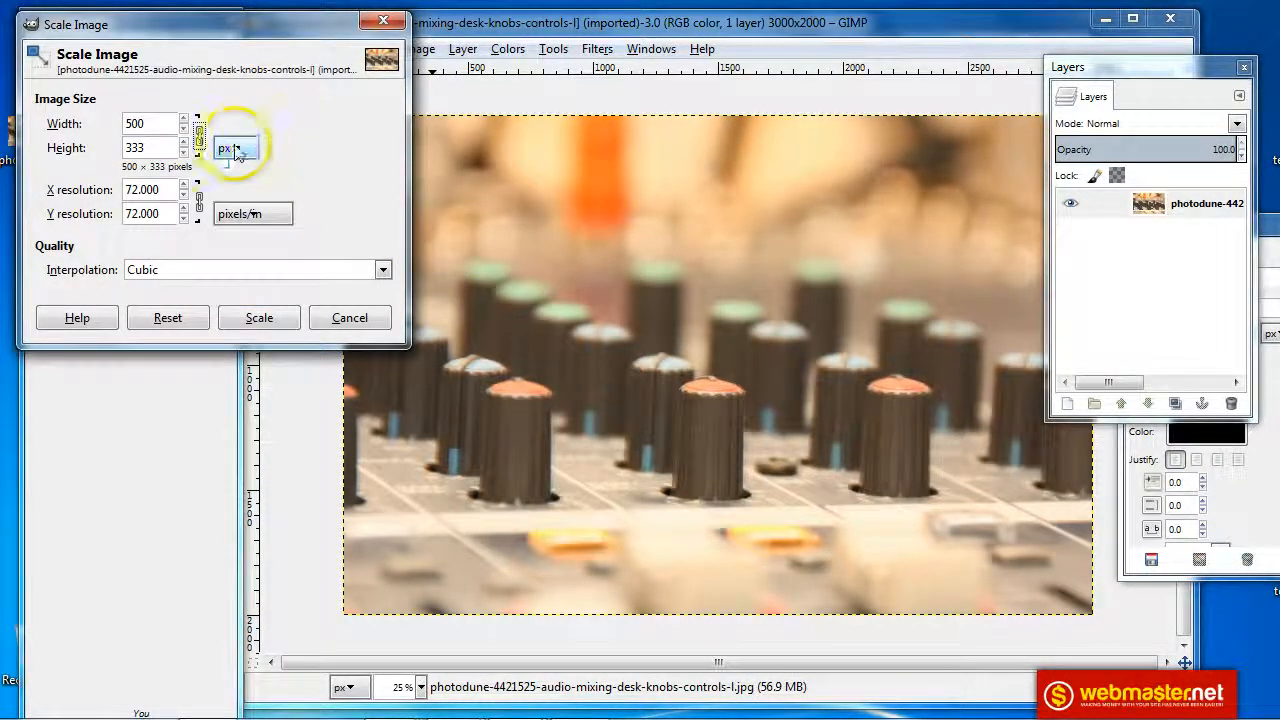
{"action": "left_click", "coordinate": [152, 123]}
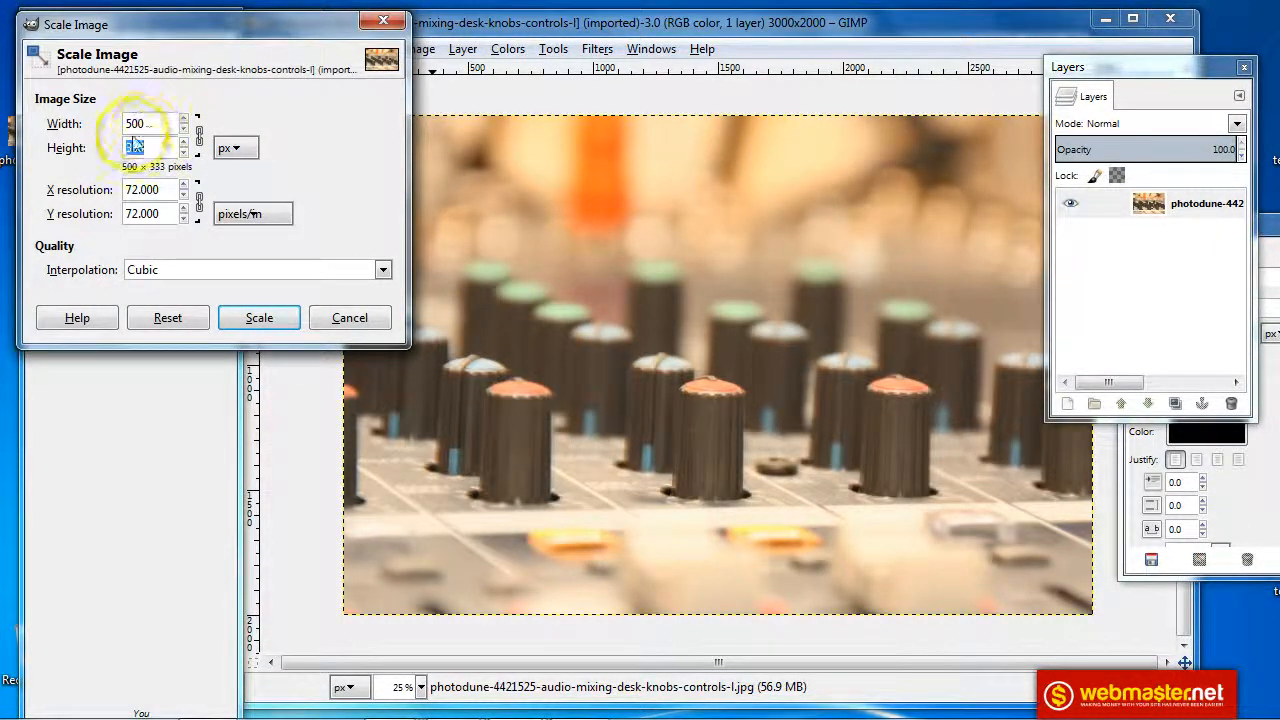
{"action": "left_click", "coordinate": [166, 125]}
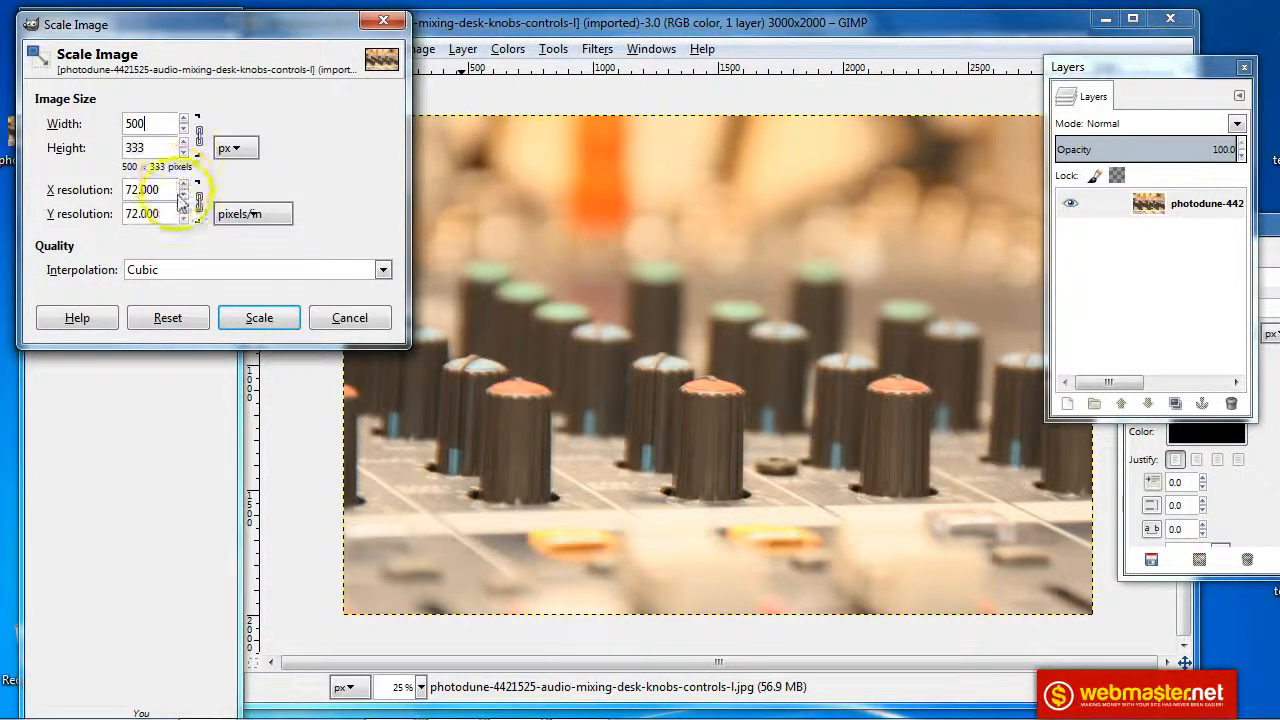
{"action": "left_click", "coordinate": [199, 145]}
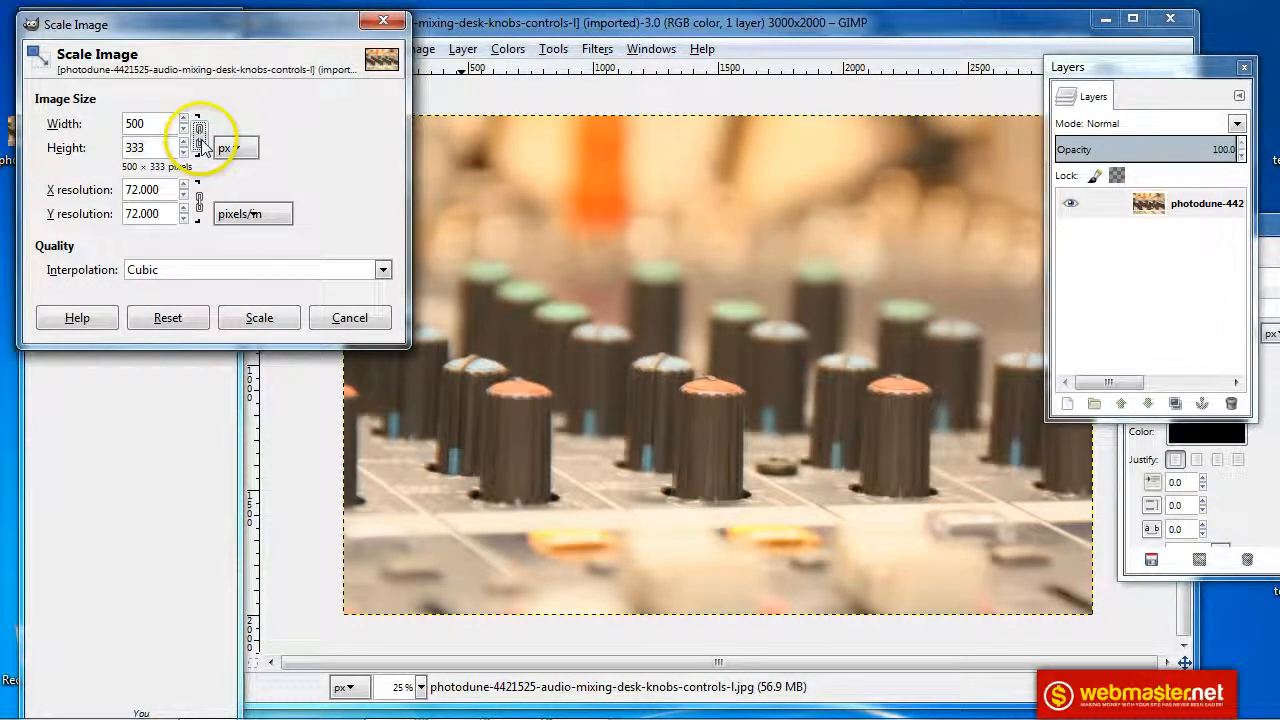
{"action": "left_click", "coordinate": [255, 318]}
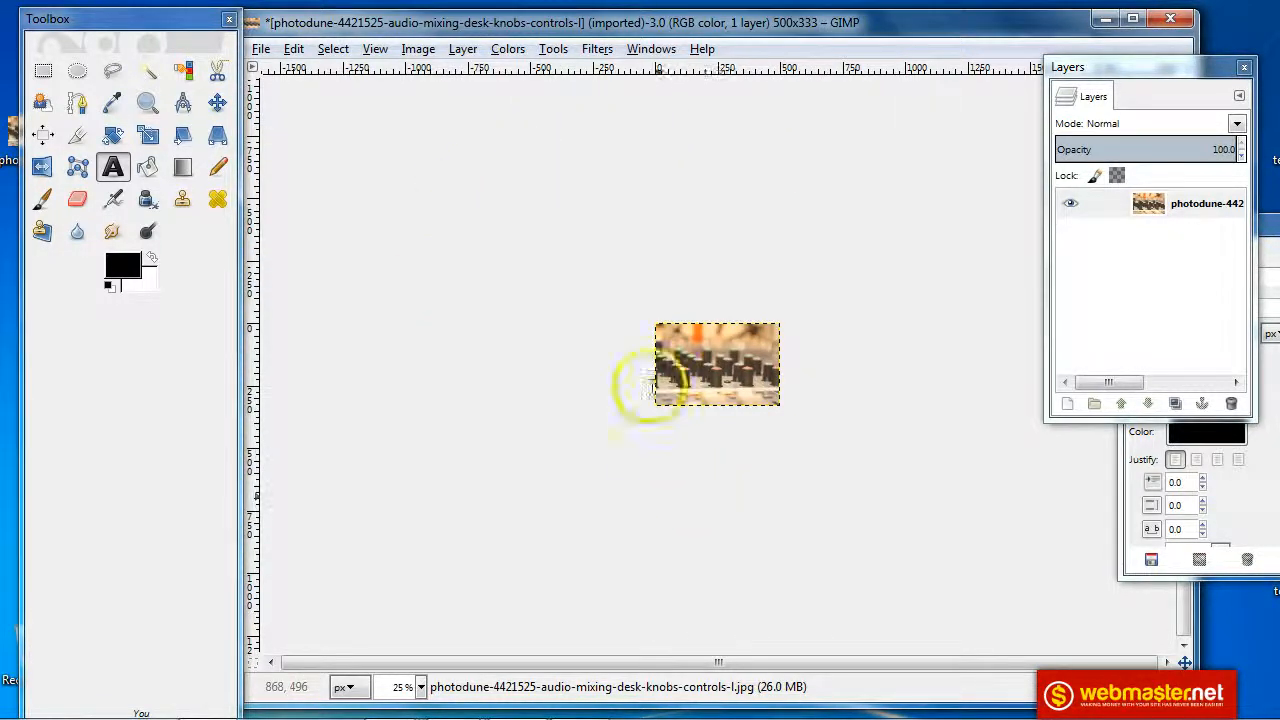
Zoom the resized photo to 100% and switch to the Text tool
{"action": "left_click", "coordinate": [421, 688]}
{"action": "left_click", "coordinate": [416, 582]}
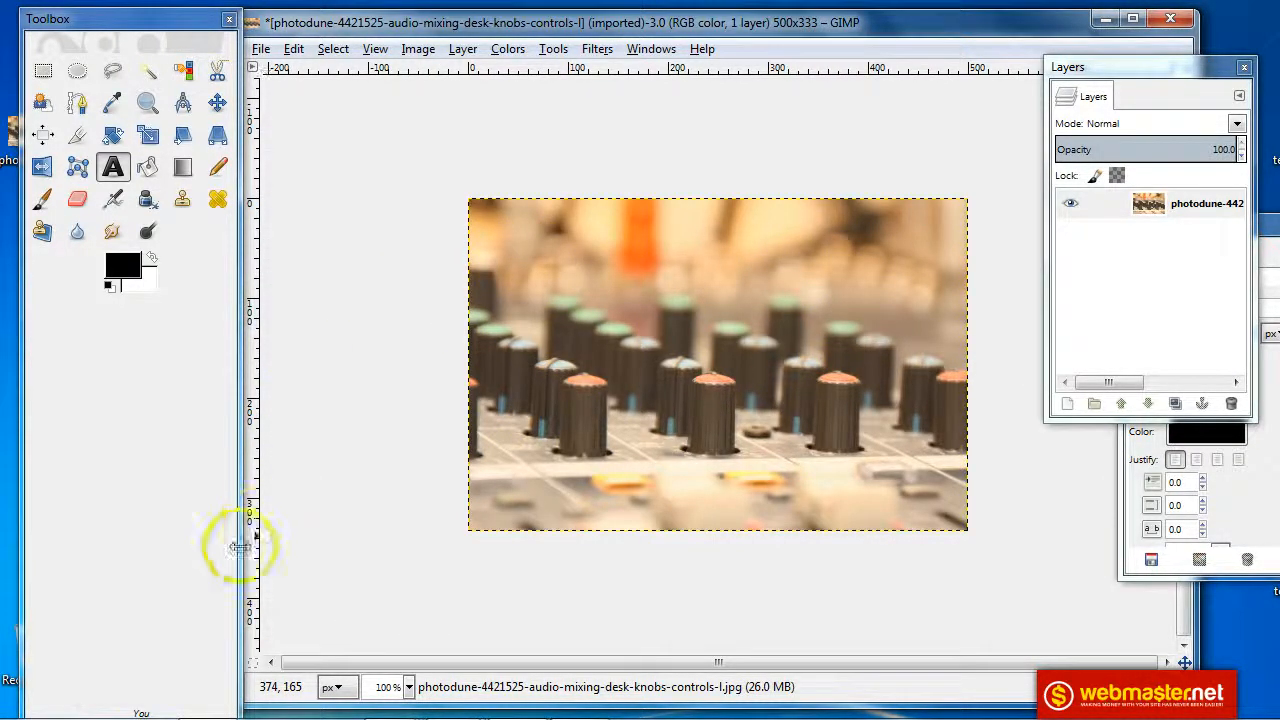
{"action": "double_click", "coordinate": [113, 168]}
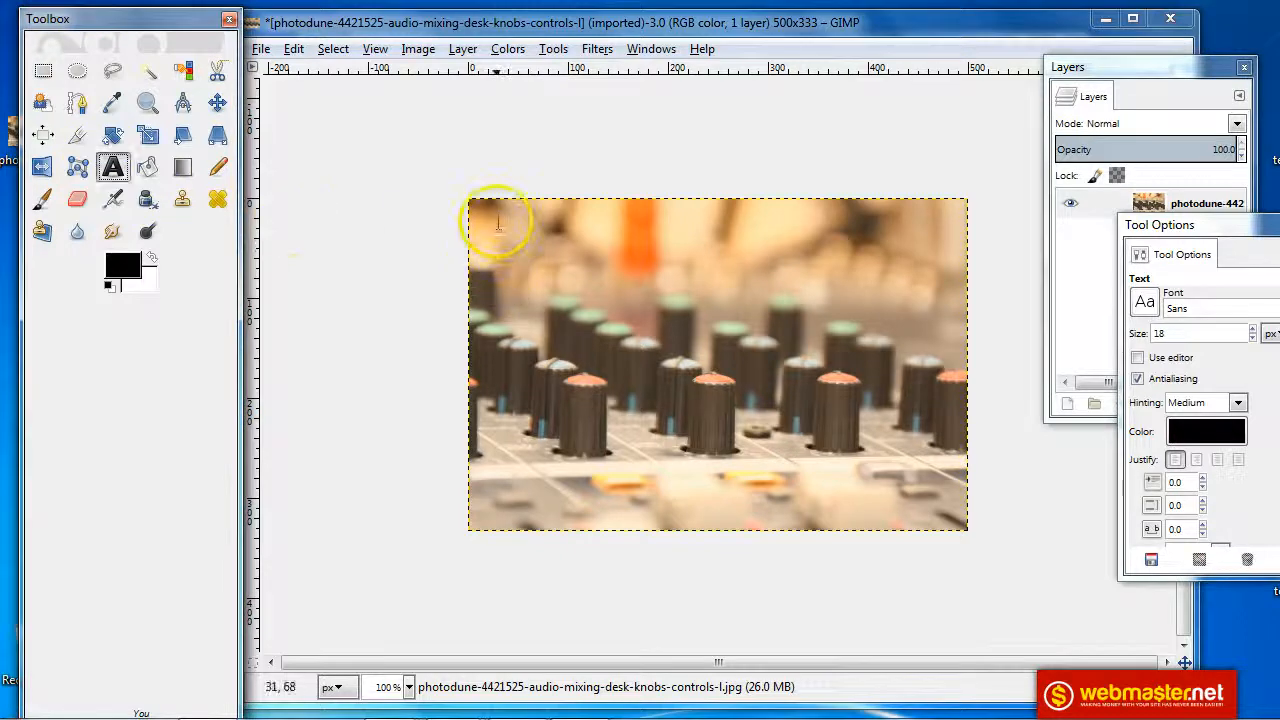
Paste 'How to Create a Sharable Blog Post Title Image in GIMP' into a new text box
{"action": "left_click_drag", "start_coordinate": [496, 218], "coordinate": [830, 408]}
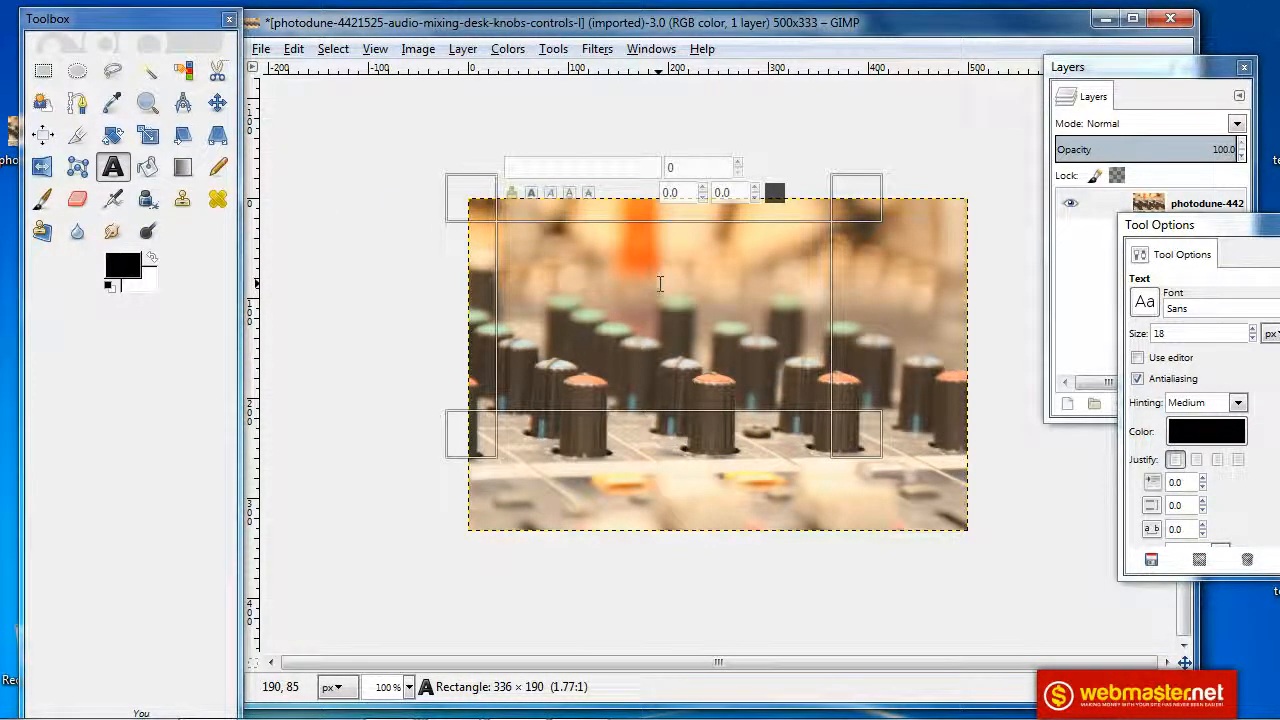
{"action": "type", "text": "How to Create a Sharable Blog Post Title Image in GIMP"}
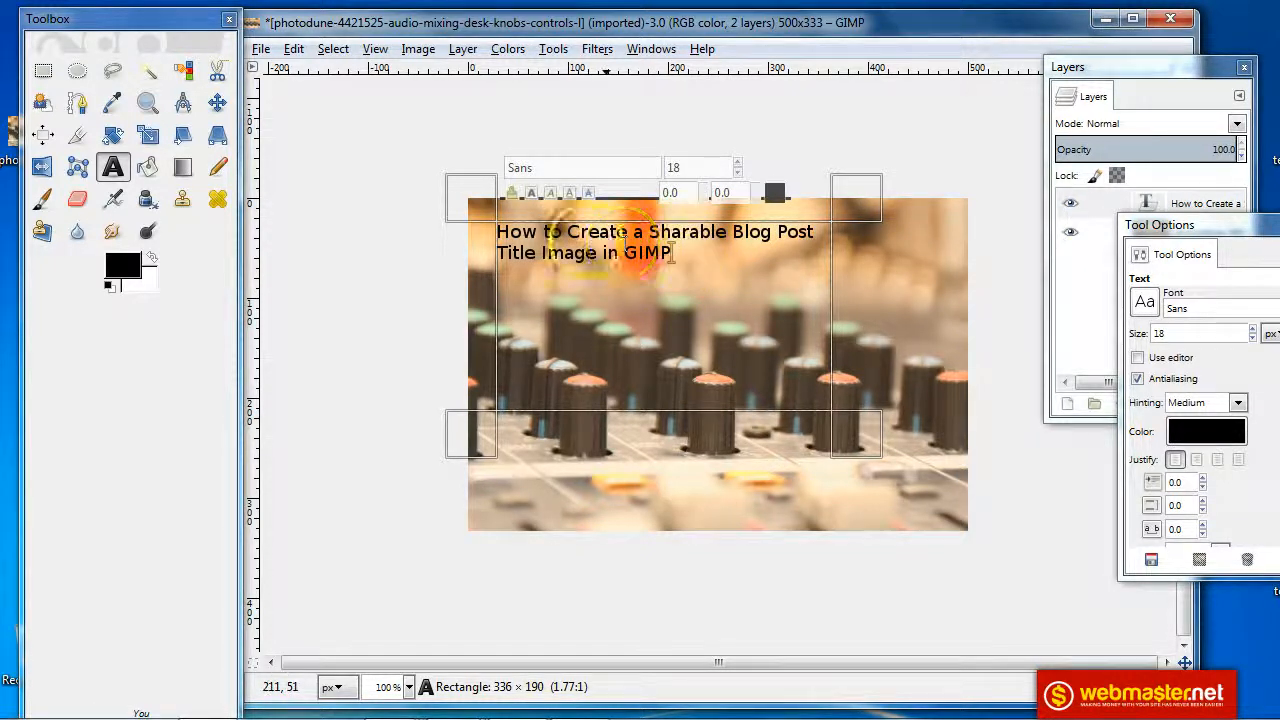
{"action": "left_click_drag", "start_coordinate": [691, 250], "coordinate": [487, 226]}
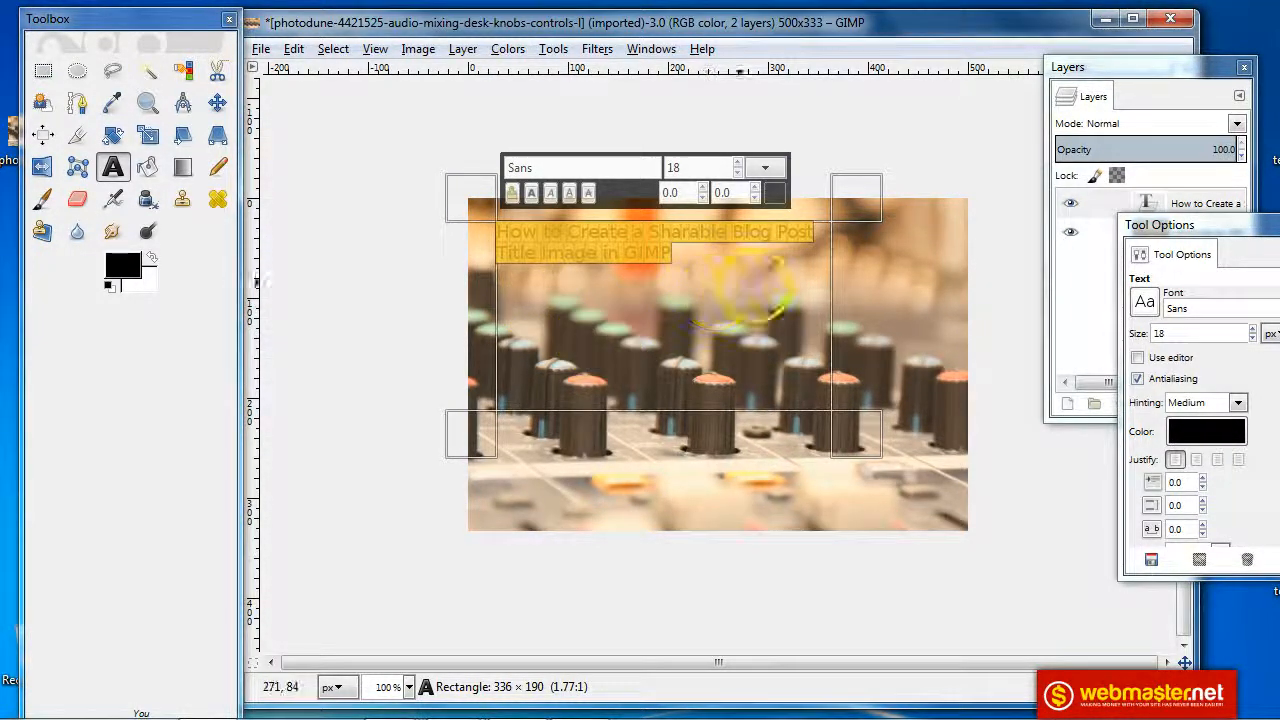
{"action": "left_click_drag", "start_coordinate": [1184, 228], "coordinate": [1128, 228]}
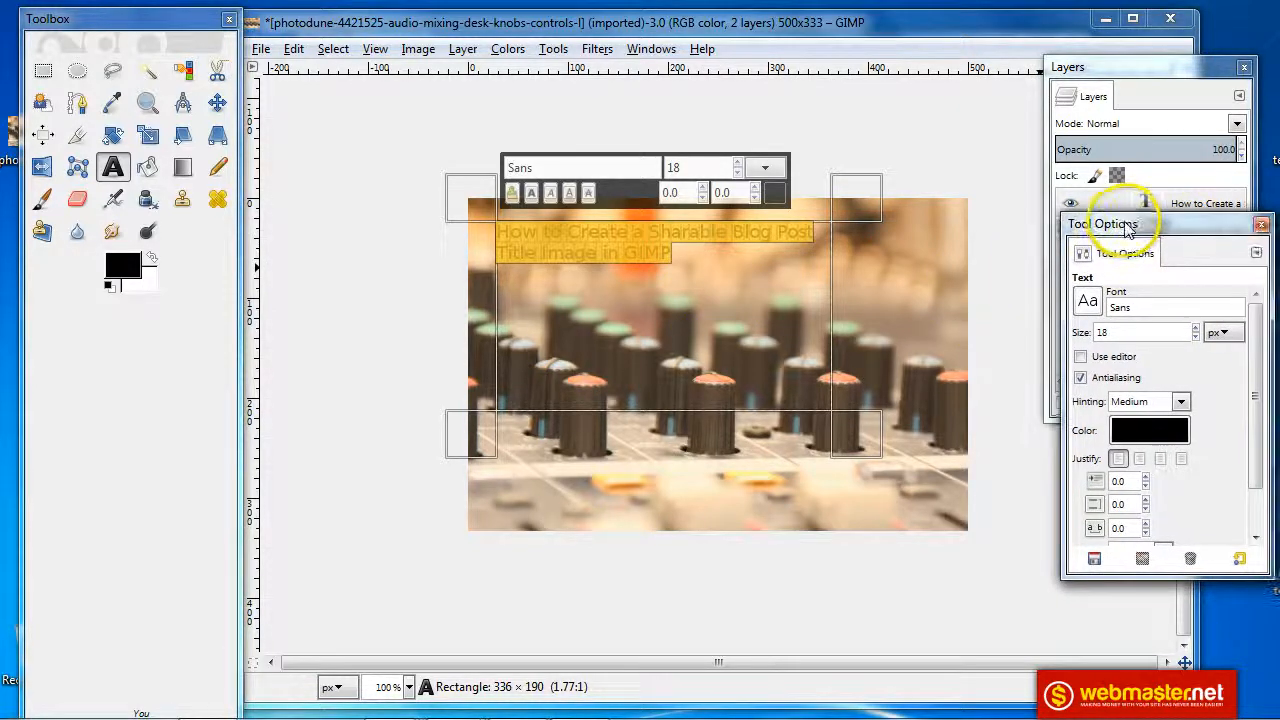
Change the title text colour to white, hex ffffff
{"action": "left_click", "coordinate": [1149, 430]}
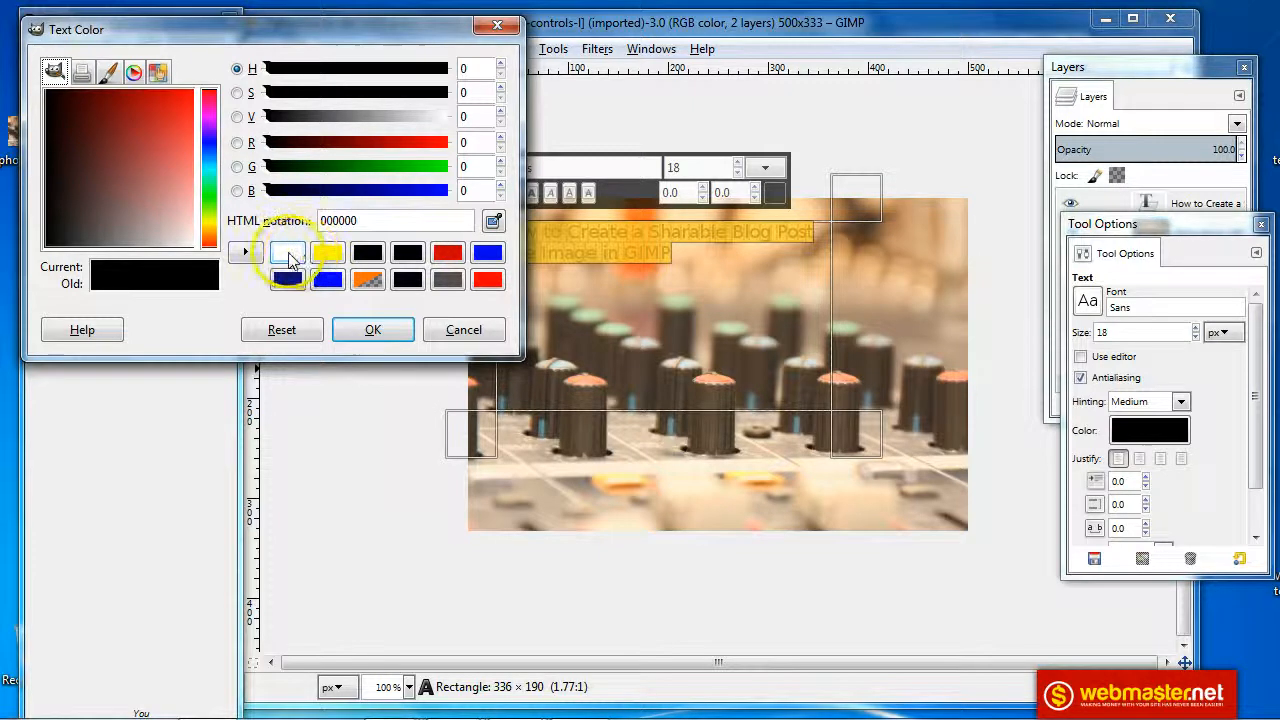
{"action": "left_click_drag", "start_coordinate": [366, 220], "coordinate": [320, 222]}
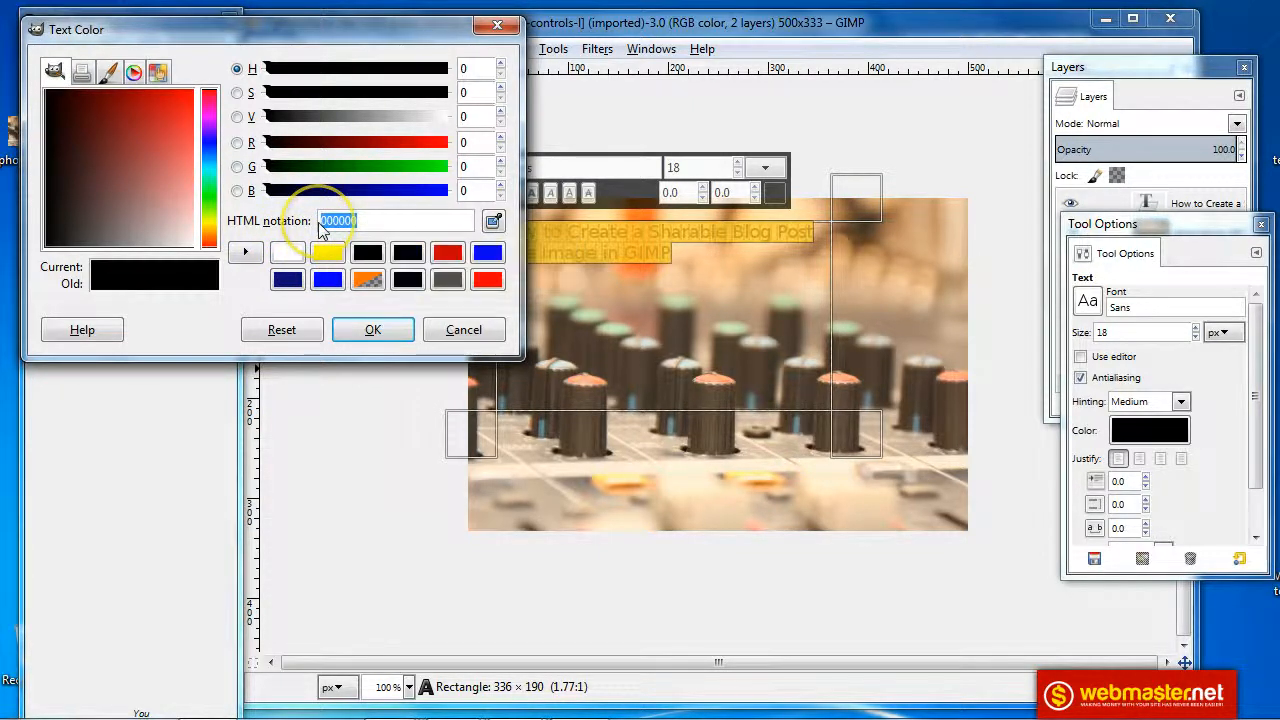
{"action": "type", "text": "#ffff"}
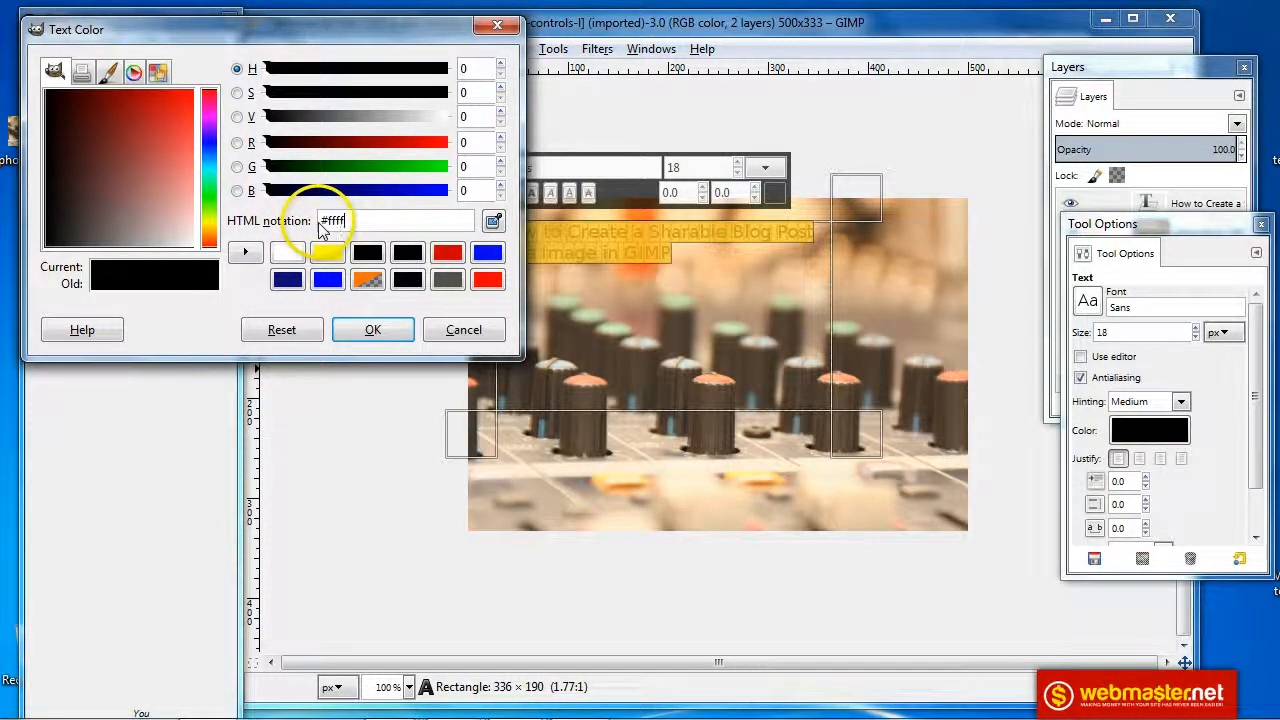
{"action": "type", "text": "ff"}
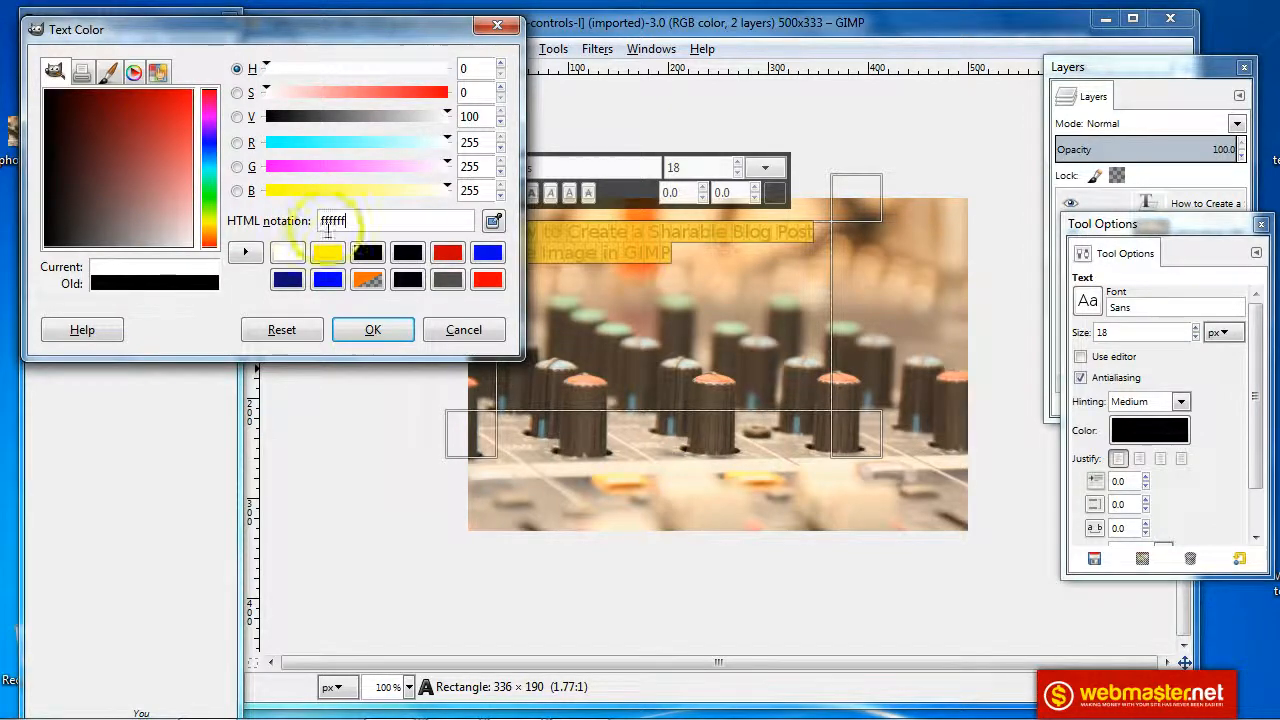
{"action": "left_click", "coordinate": [372, 329]}
{"action": "left_click", "coordinate": [651, 282]}
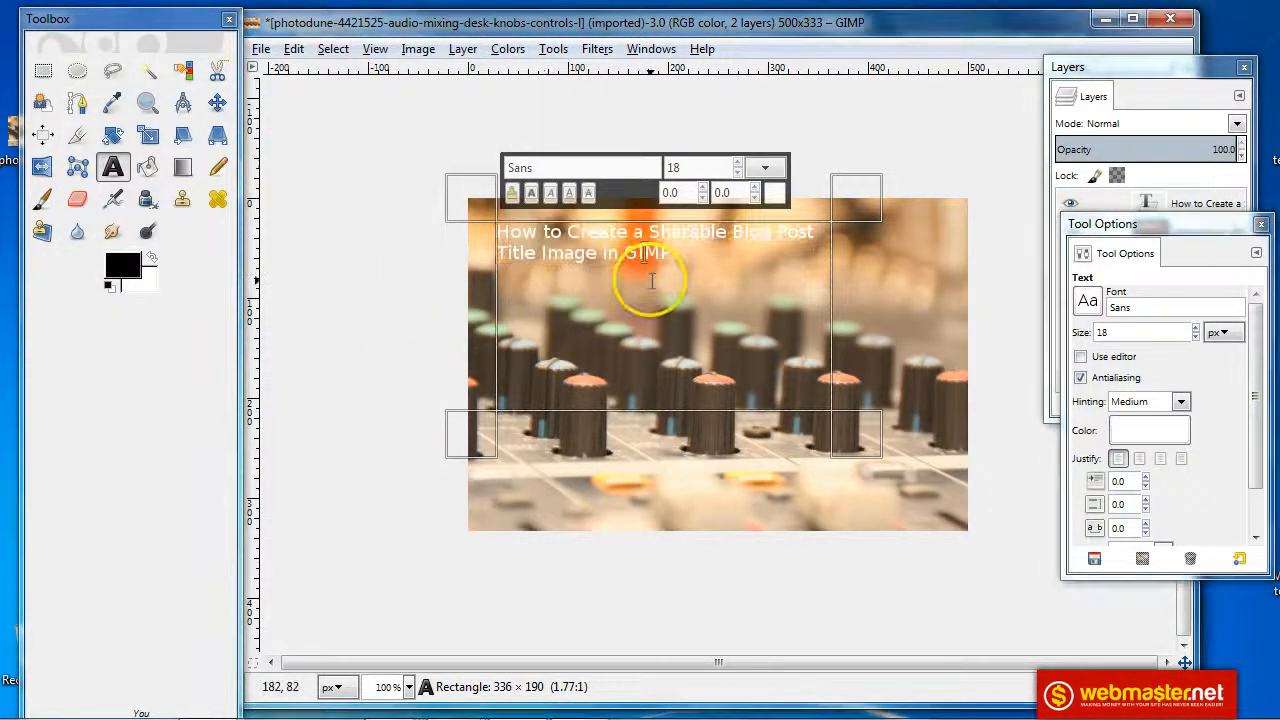
Change the whole title's font to plain Arial
{"action": "left_click_drag", "start_coordinate": [668, 254], "coordinate": [502, 230]}
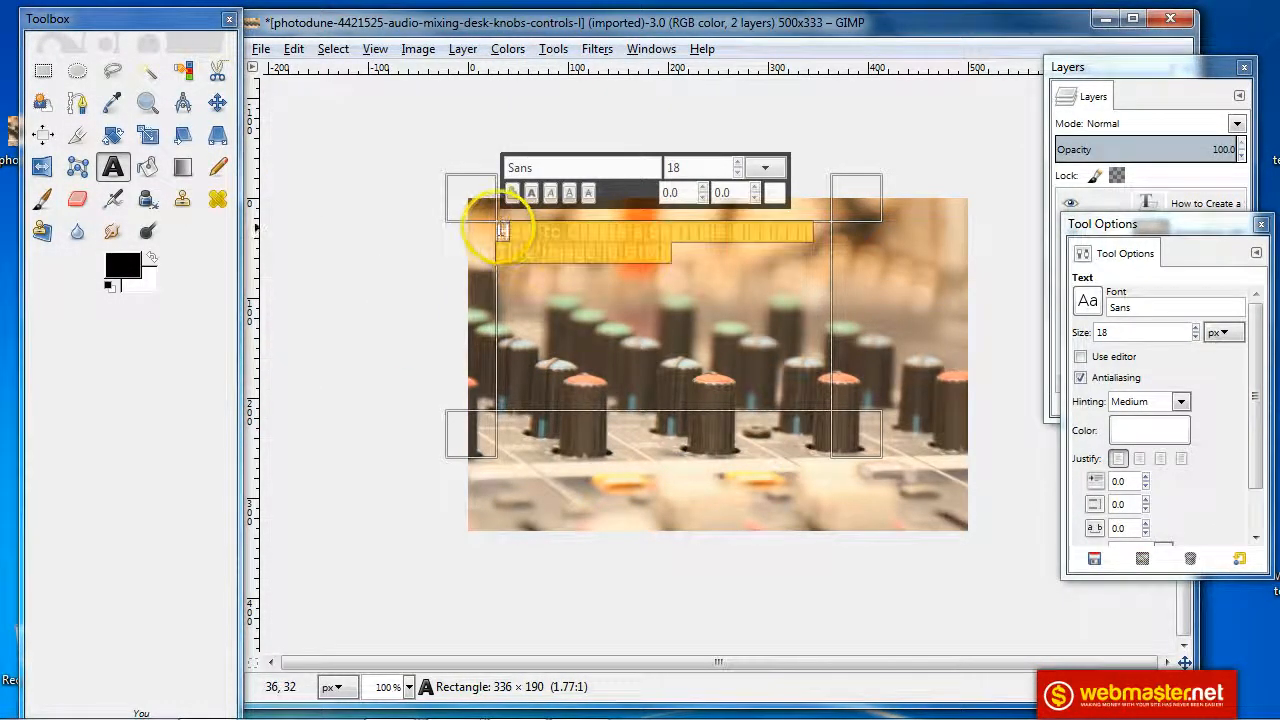
{"action": "left_click", "coordinate": [611, 168]}
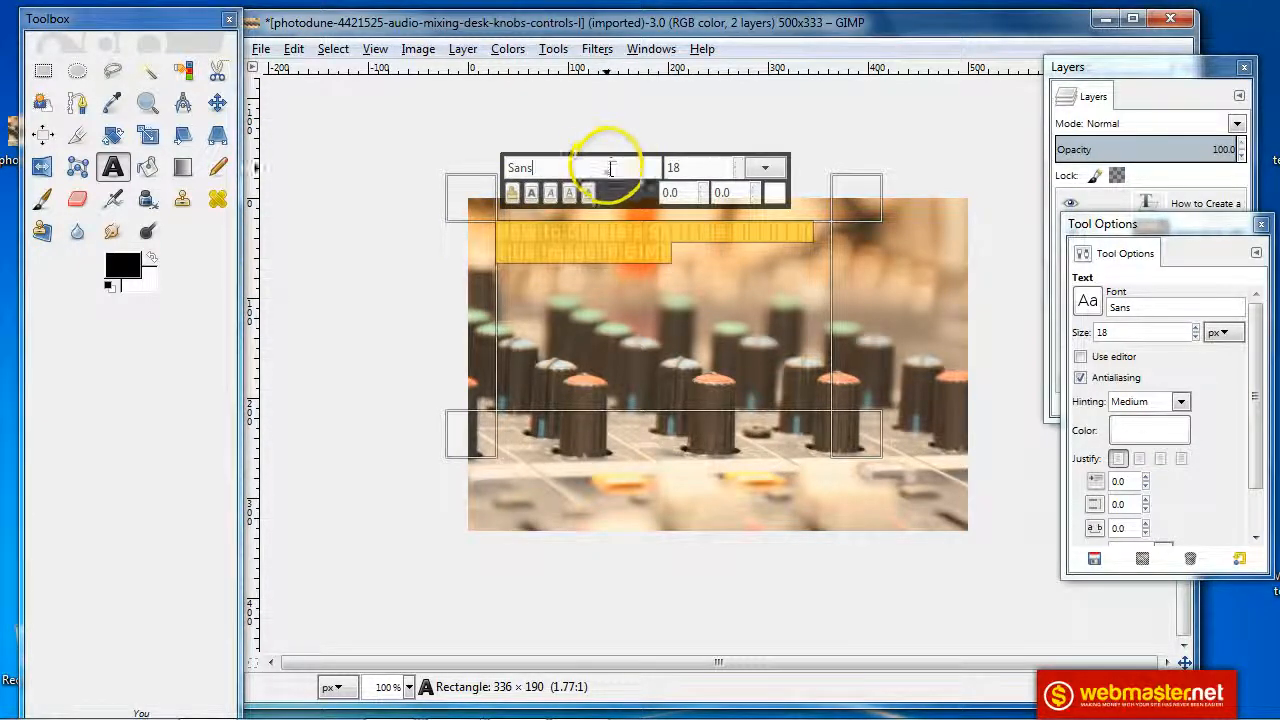
{"action": "left_click_drag", "start_coordinate": [611, 168], "coordinate": [509, 170]}
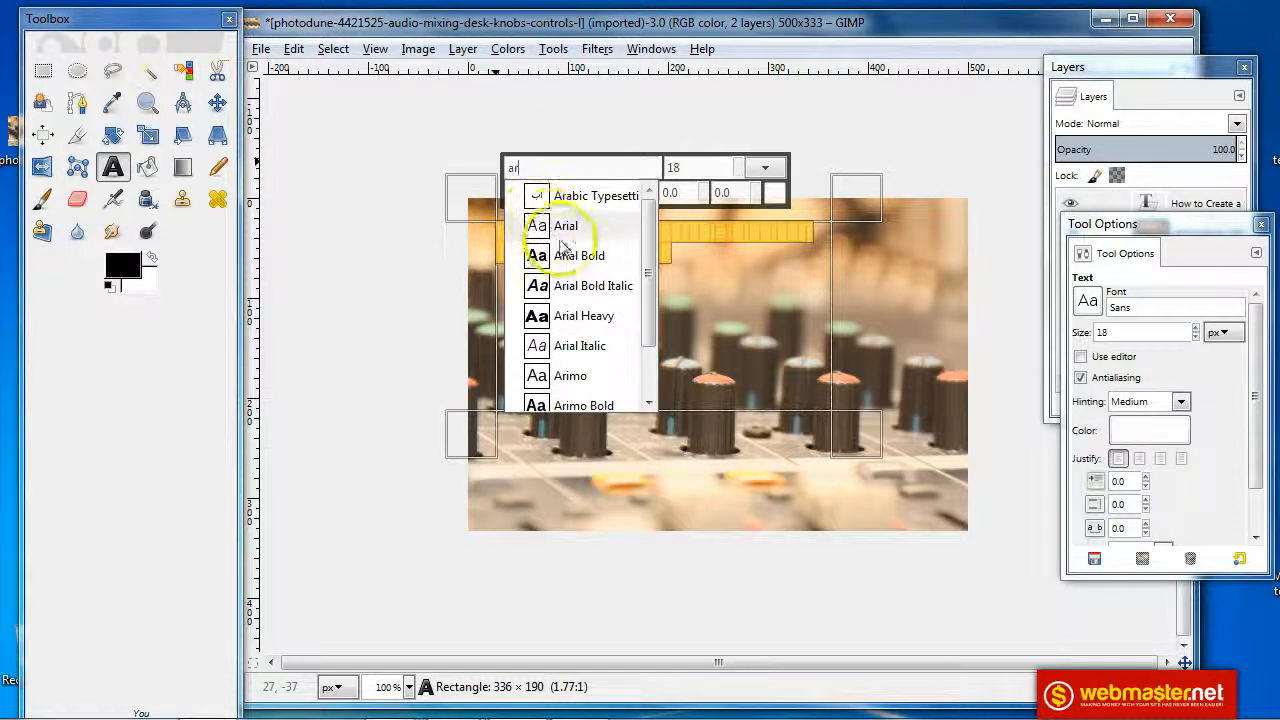
{"action": "left_click", "coordinate": [570, 255]}
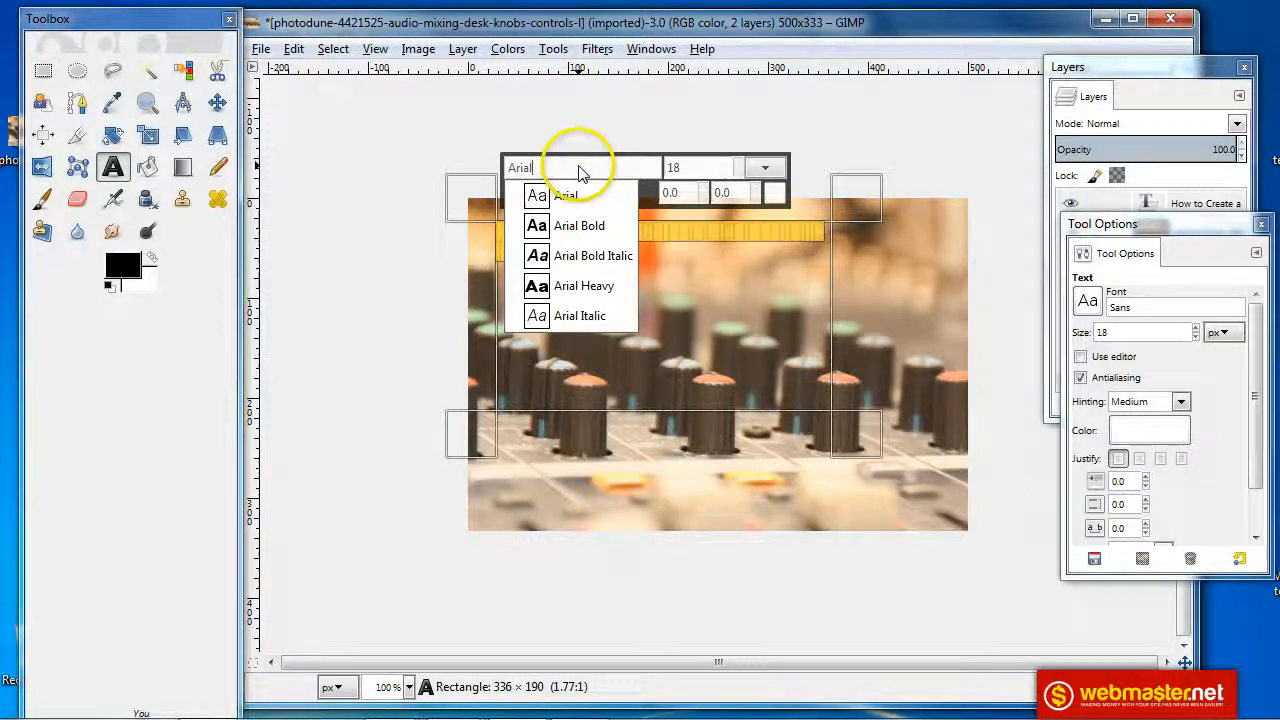
{"action": "left_click", "coordinate": [582, 195]}
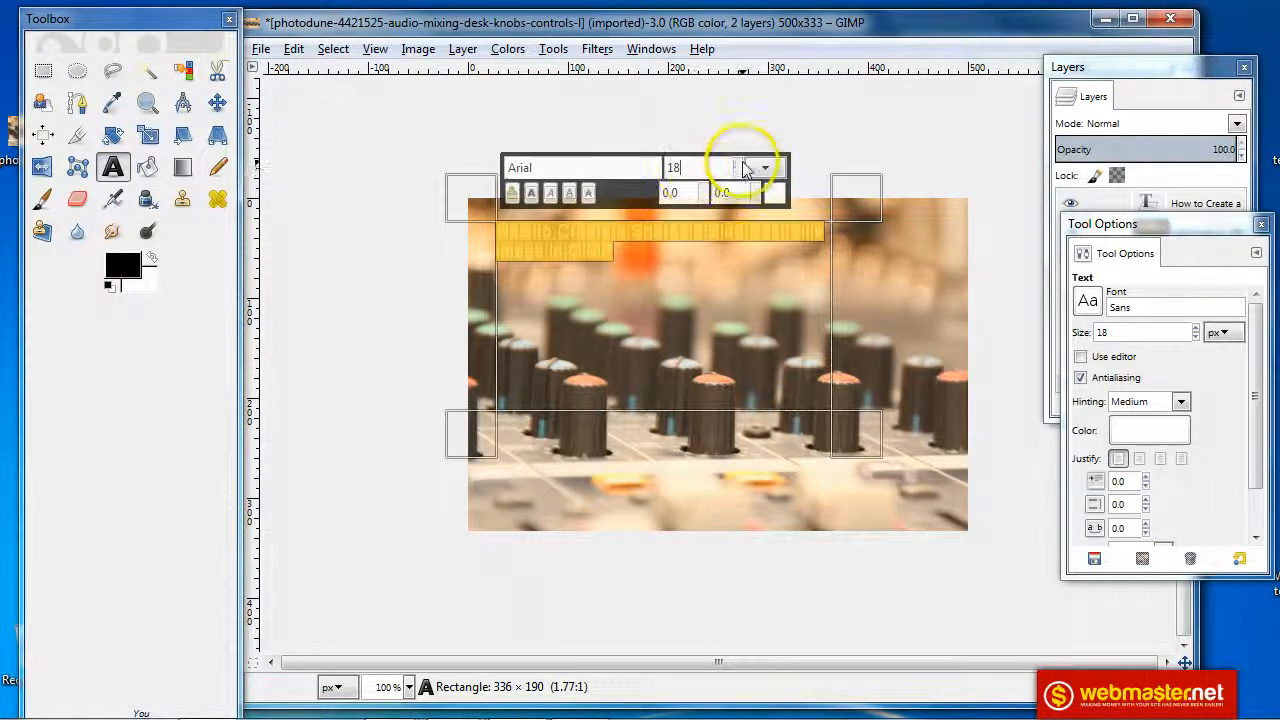
Raise the title size to 46 and widen the text box so it wraps to three lines
{"action": "left_click", "coordinate": [739, 162]}
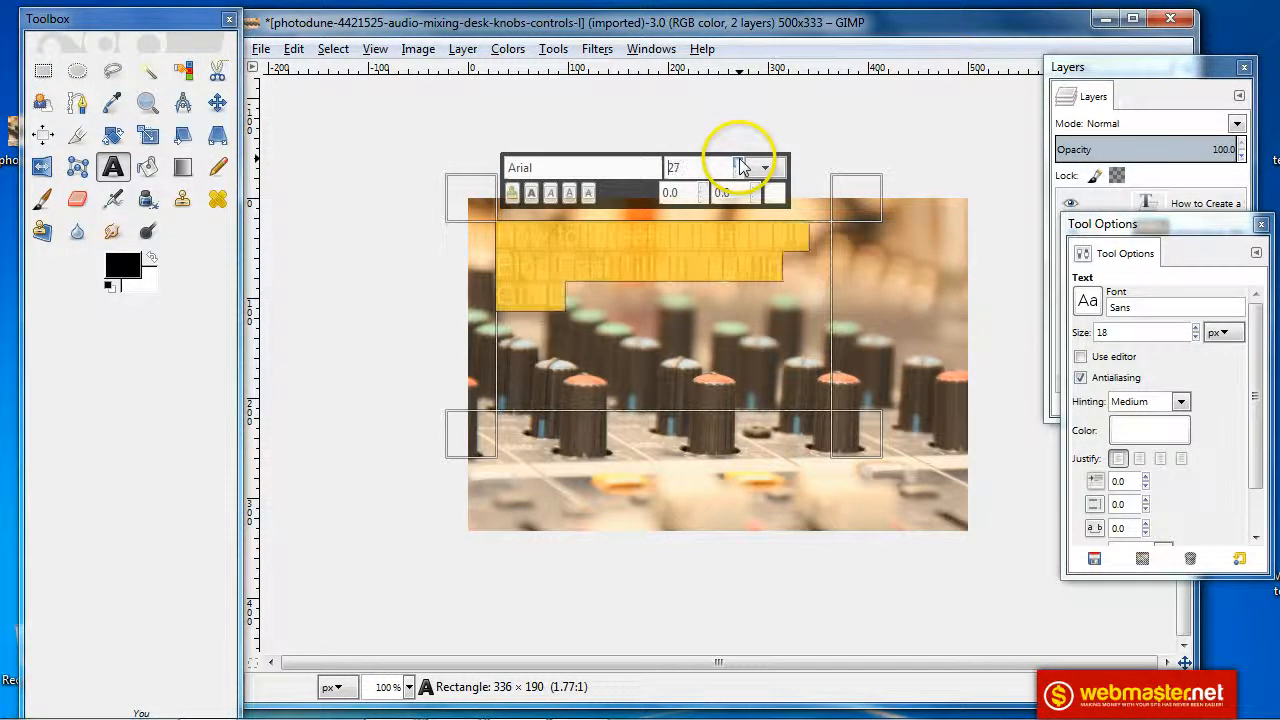
{"action": "left_click_drag", "start_coordinate": [741, 167], "coordinate": [741, 167]}
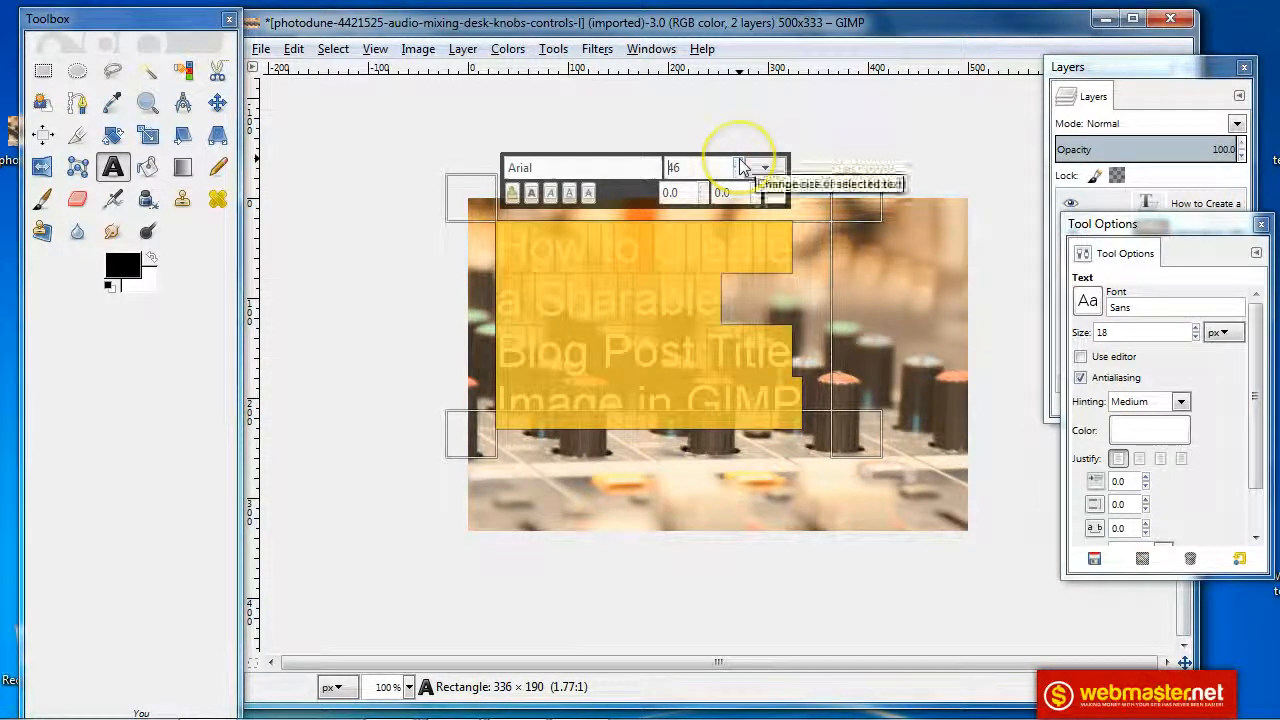
{"action": "left_click_drag", "start_coordinate": [857, 434], "coordinate": [973, 492]}
{"action": "left_click", "coordinate": [540, 505]}
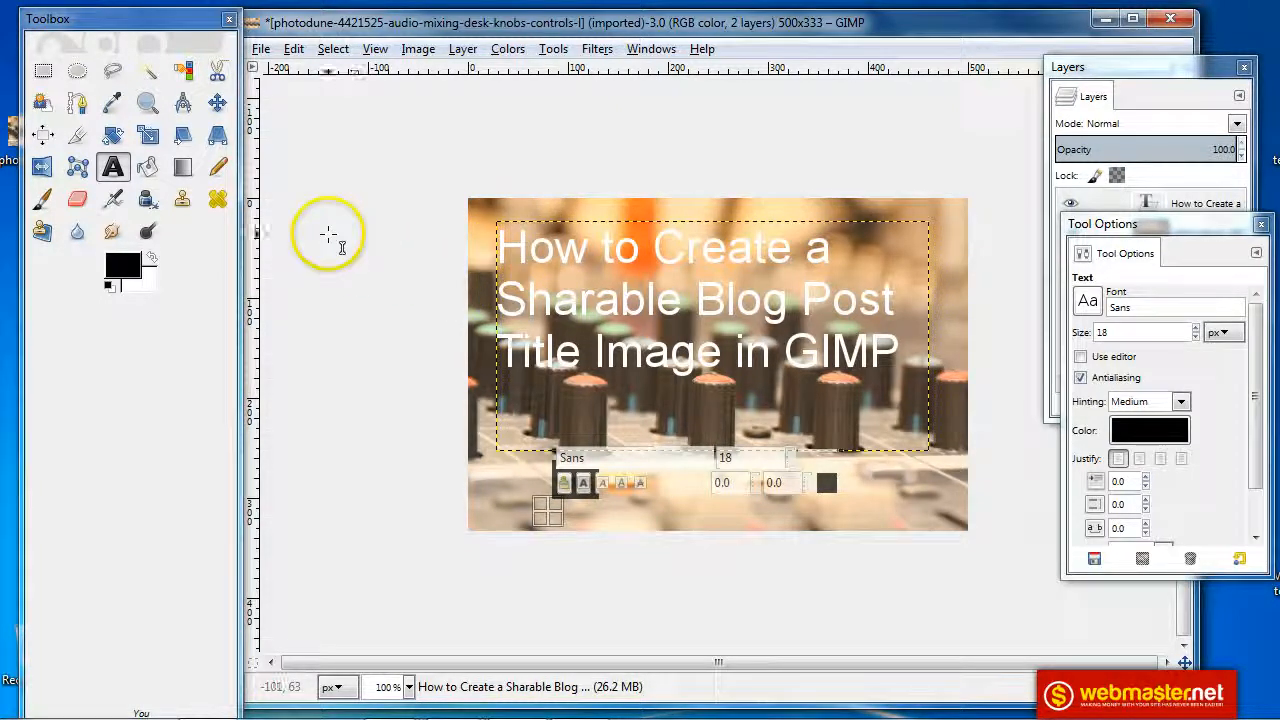
Add a new 500 × 333 layer filled with the black foreground colour
{"action": "left_click", "coordinate": [1112, 74]}
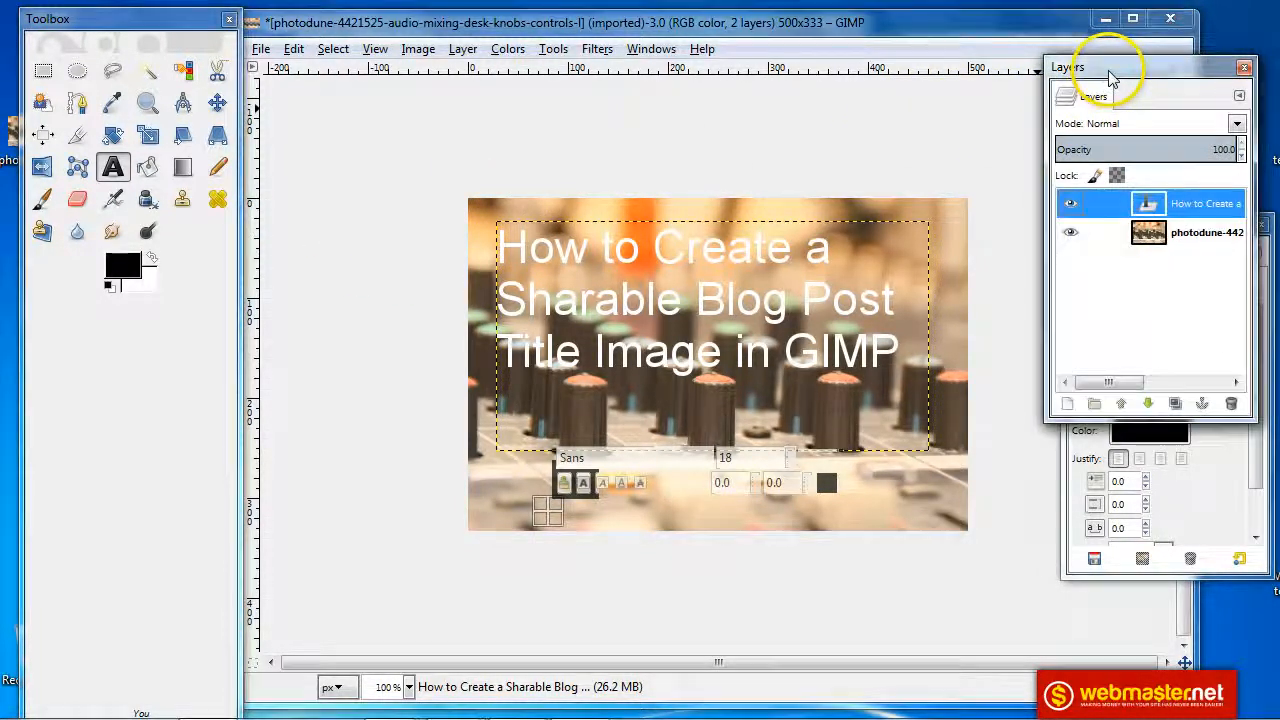
{"action": "left_click", "coordinate": [462, 50]}
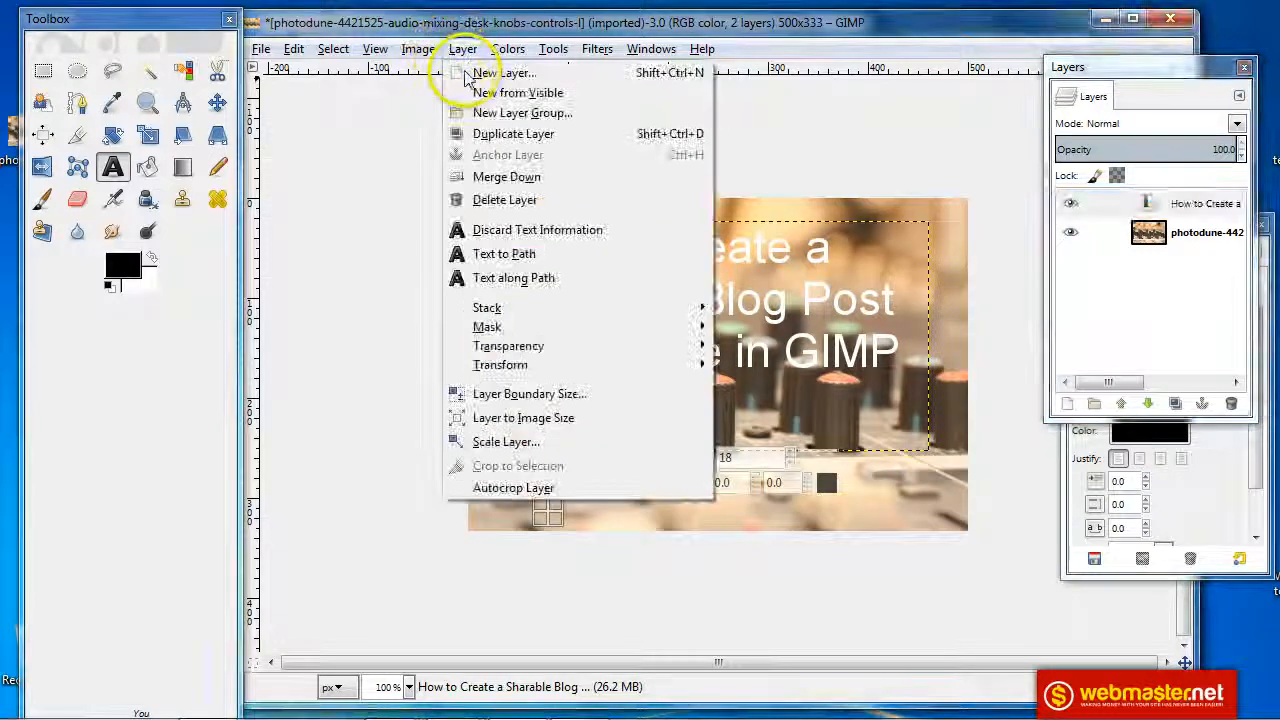
{"action": "left_click", "coordinate": [502, 73]}
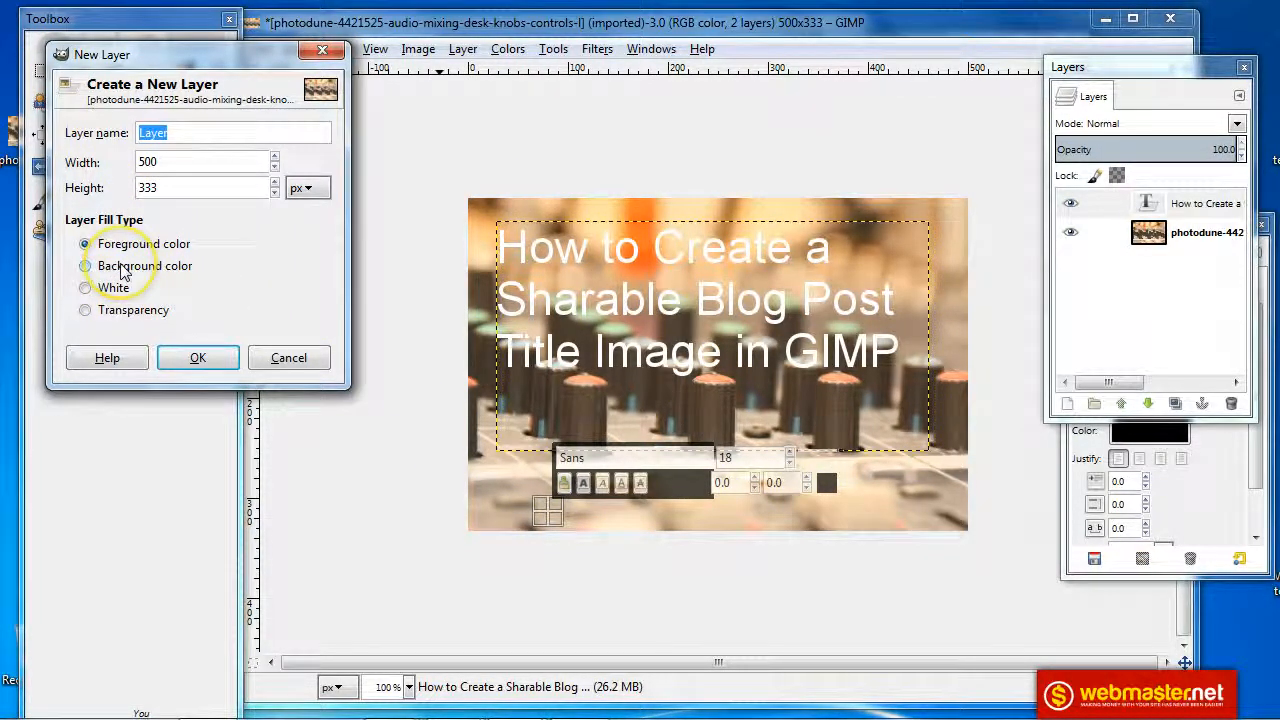
{"action": "left_click_drag", "start_coordinate": [160, 54], "coordinate": [382, 105]}
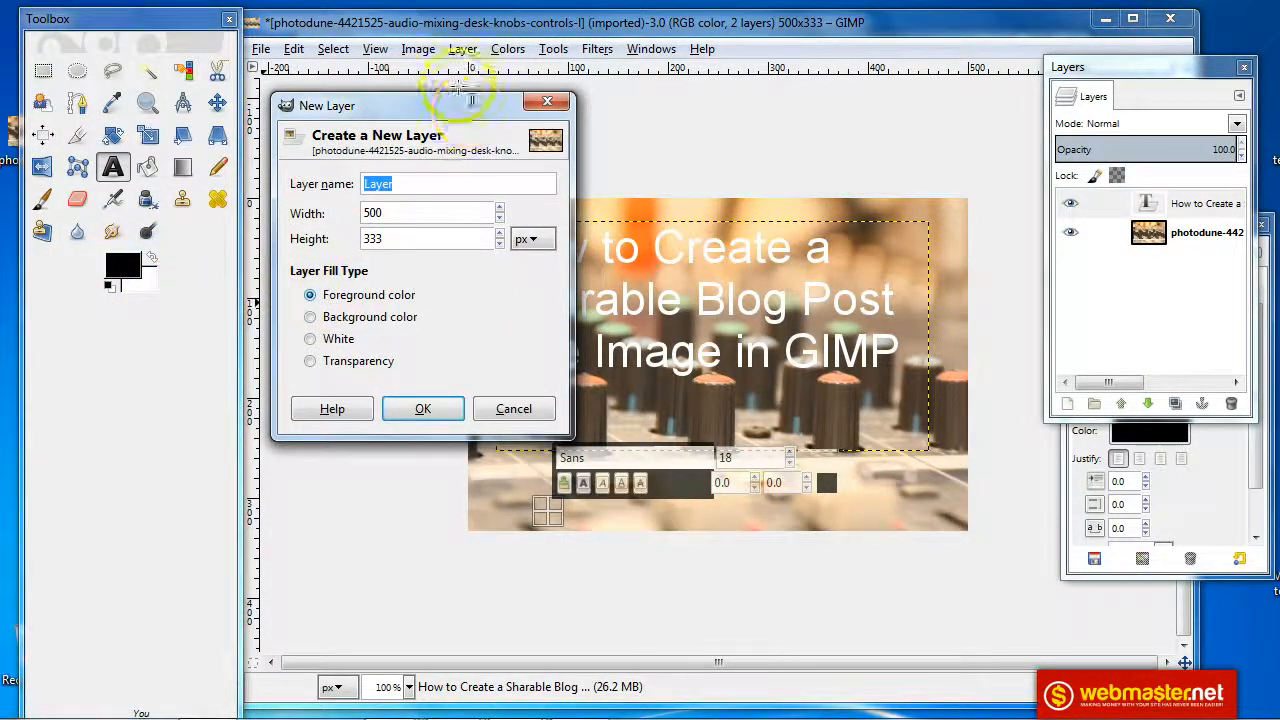
{"action": "left_click_drag", "start_coordinate": [440, 115], "coordinate": [255, 100]}
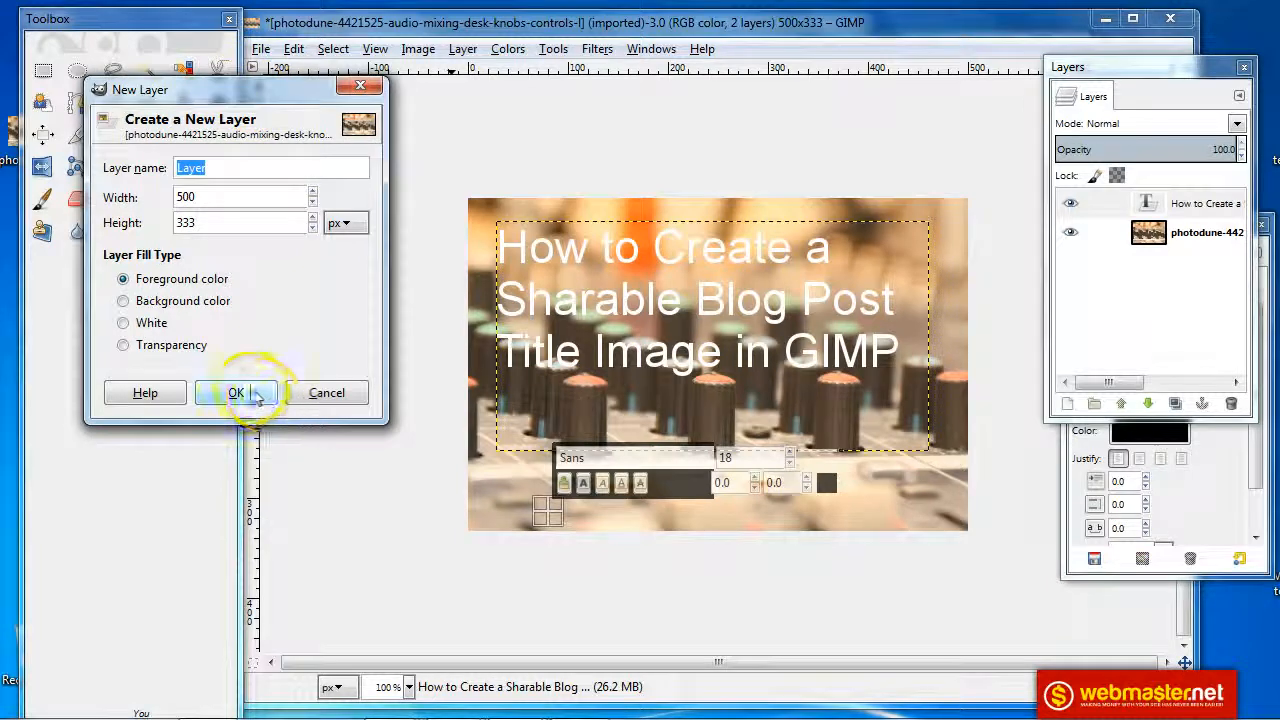
{"action": "left_click", "coordinate": [250, 392]}
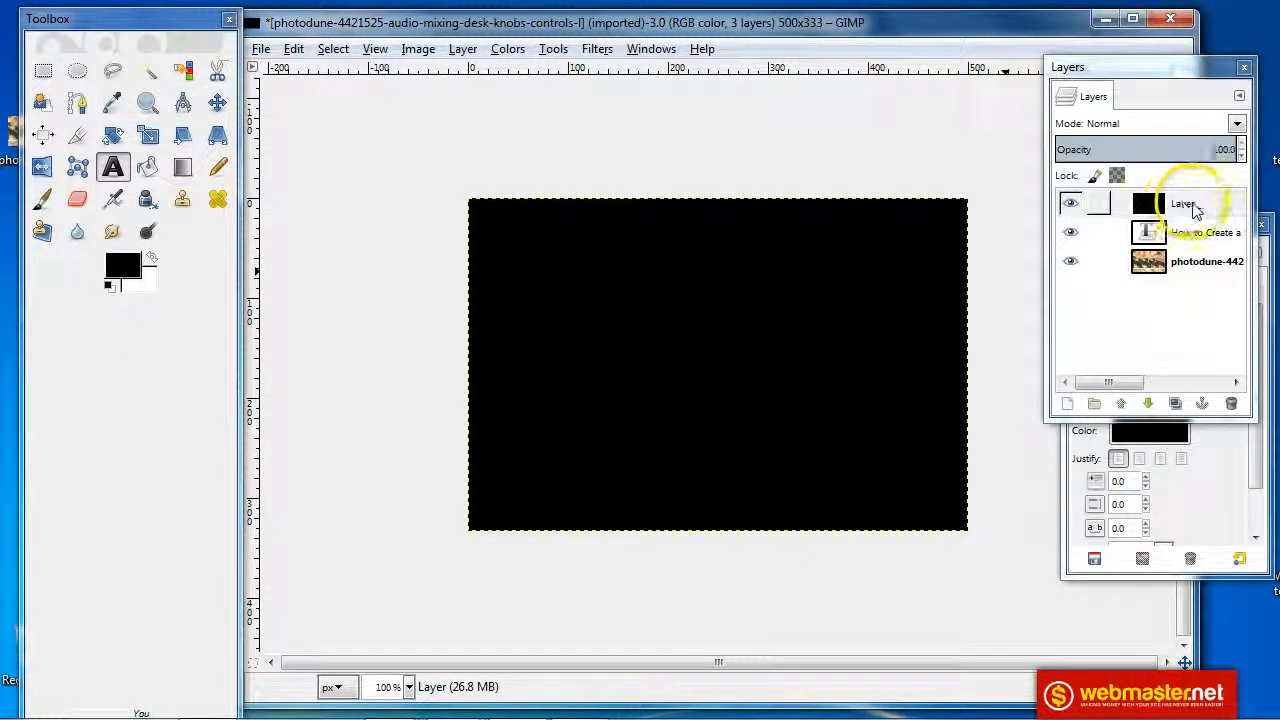
Move the new black 'Layer' below the title text layer in the Layers dock
{"action": "left_click_drag", "start_coordinate": [1206, 206], "coordinate": [1203, 247]}
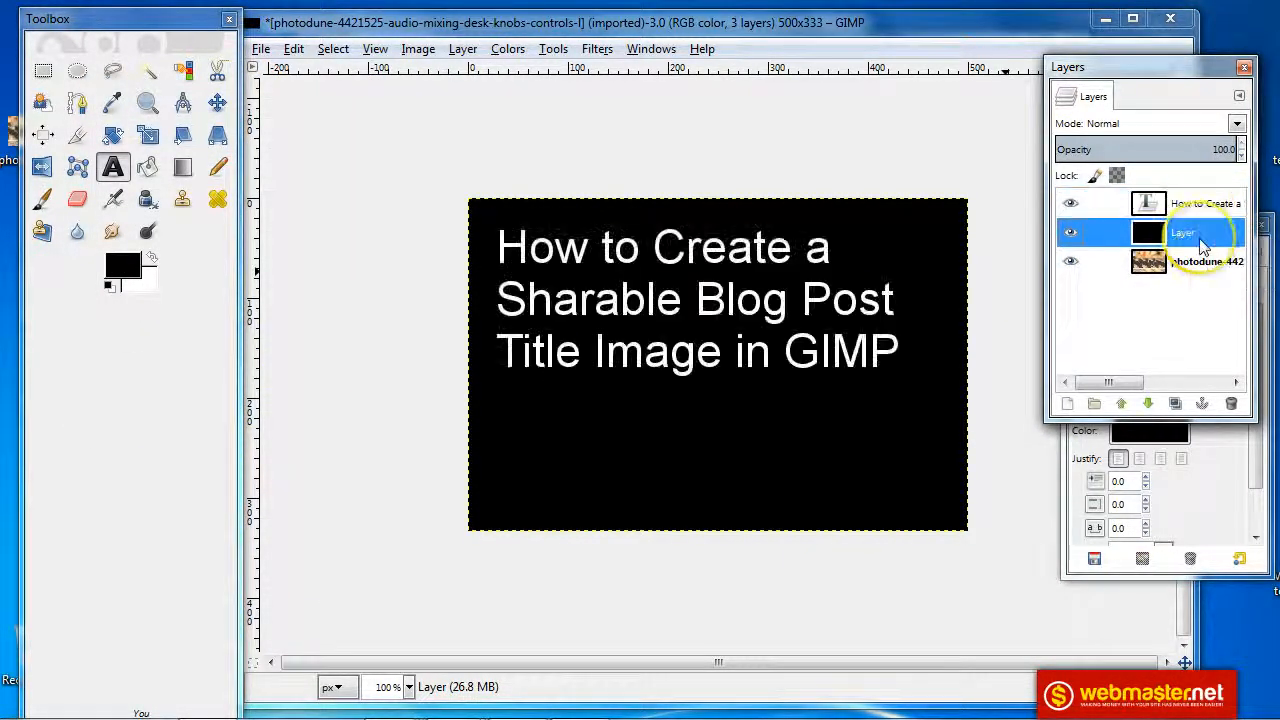